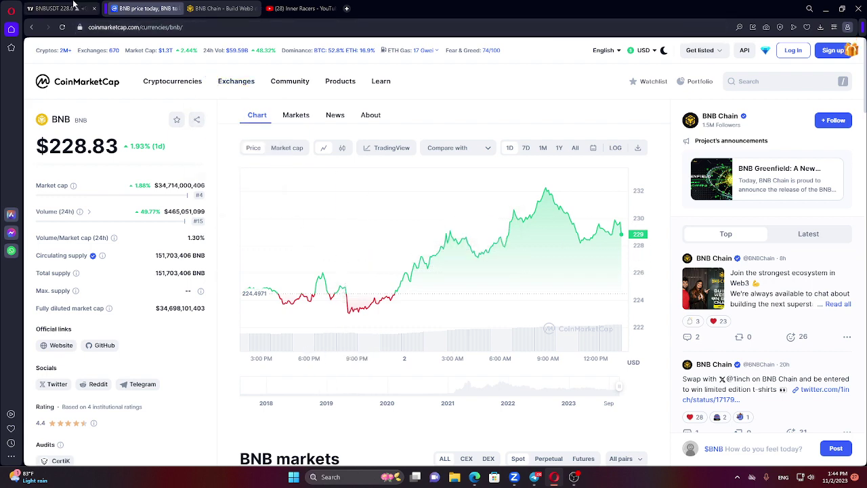
Step: Switch from the CoinMarketCap BNB page to the TradingView BNBUSDT weekly chart tab
{"action": "left_click", "coordinate": [64, 8]}
{"action": "scroll", "coordinate": [335, 230], "scroll_direction": "up", "scroll_amount": 3}
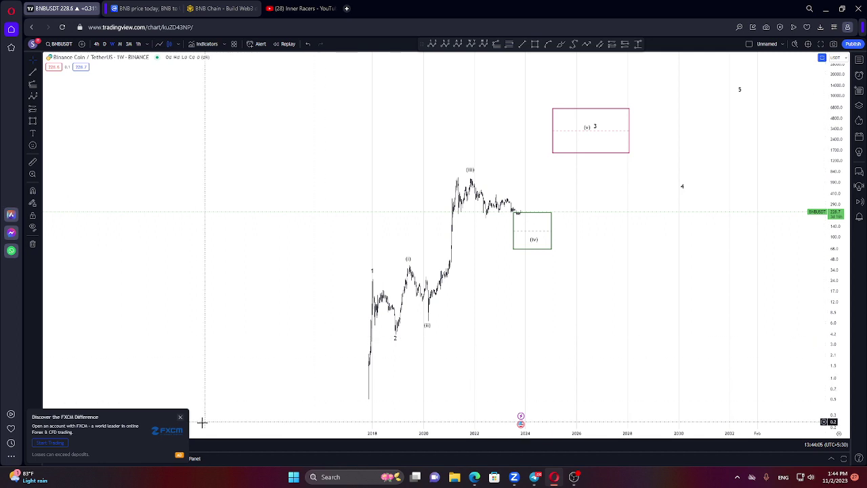
Step: Zoom and pan to centre the wave annotations, then show the chart fullscreen
{"action": "scroll", "coordinate": [381, 356], "scroll_direction": "up", "scroll_amount": 1}
{"action": "left_click_drag", "start_coordinate": [407, 352], "coordinate": [440, 337]}
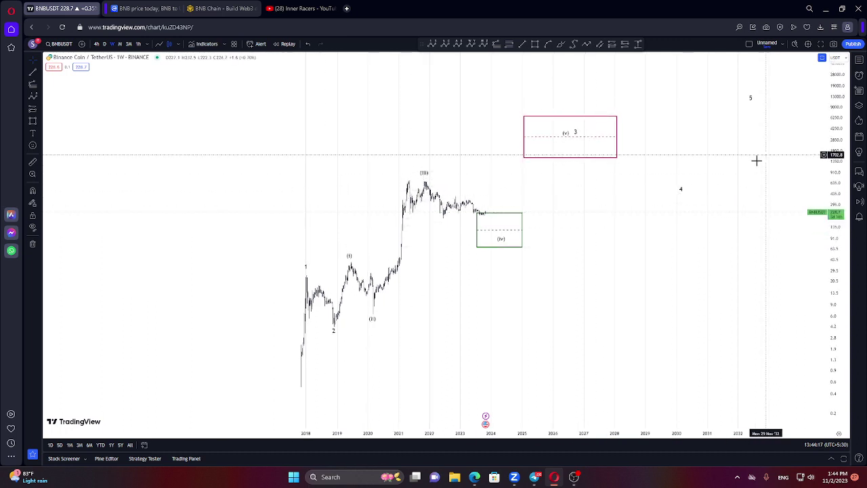
{"action": "left_click", "coordinate": [821, 44]}
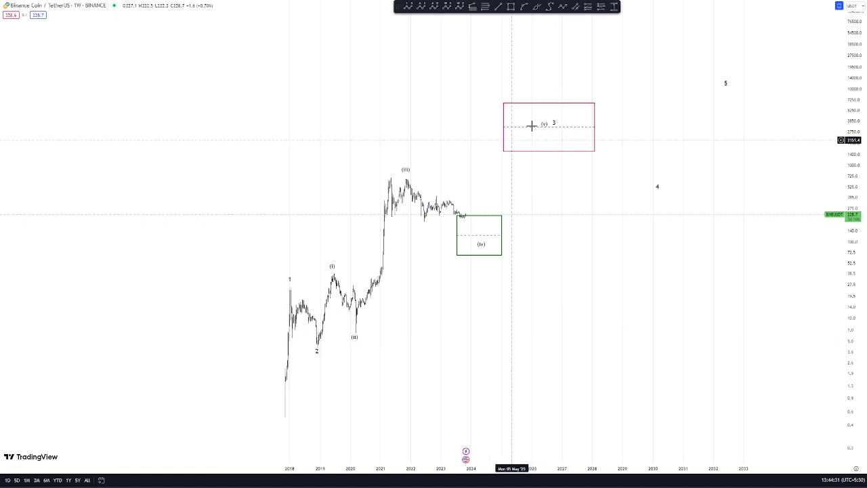
{"action": "left_click", "coordinate": [538, 8]}
{"action": "mouse_move", "coordinate": [280, 407]}
{"action": "left_mouse_down"}
{"action": "mouse_move", "coordinate": [286, 299]}
{"action": "mouse_move", "coordinate": [320, 347]}
{"action": "mouse_move", "coordinate": [506, 162]}
{"action": "mouse_move", "coordinate": [631, 185]}
{"action": "mouse_move", "coordinate": [734, 68]}
{"action": "left_mouse_up"}
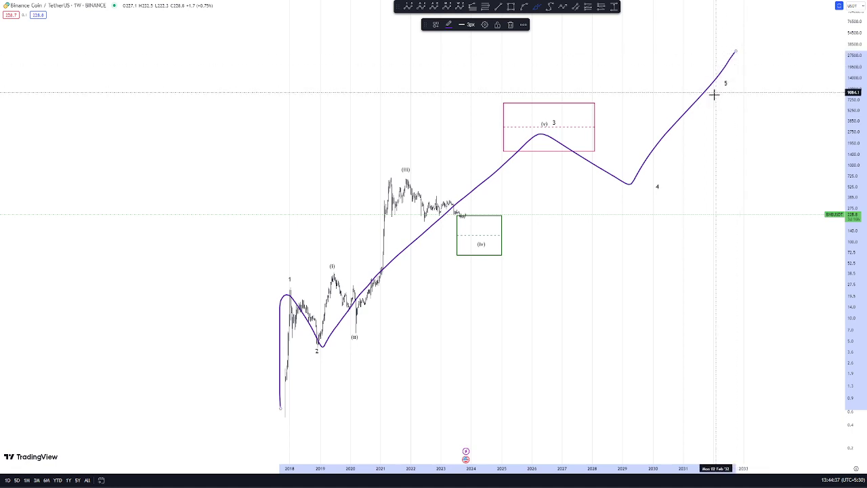
{"action": "key", "text": "Delete"}
{"action": "mouse_move", "coordinate": [281, 418]}
{"action": "left_mouse_down"}
{"action": "mouse_move", "coordinate": [301, 287]}
{"action": "mouse_move", "coordinate": [329, 328]}
{"action": "left_mouse_up"}
{"action": "mouse_move", "coordinate": [389, 269]}
{"action": "left_mouse_down"}
{"action": "mouse_move", "coordinate": [548, 126]}
{"action": "mouse_move", "coordinate": [709, 105]}
{"action": "left_mouse_up"}
{"action": "key", "text": "Delete"}
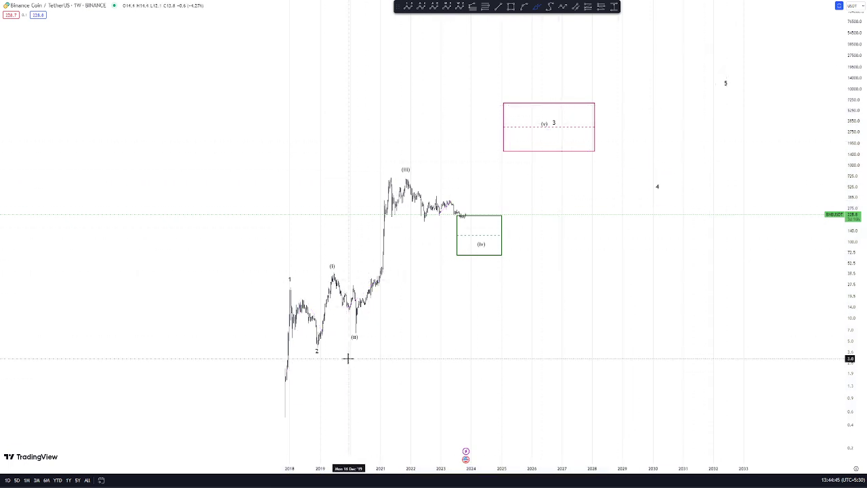
{"action": "mouse_move", "coordinate": [312, 343]}
{"action": "left_mouse_down"}
{"action": "mouse_move", "coordinate": [325, 298]}
{"action": "mouse_move", "coordinate": [367, 318]}
{"action": "mouse_move", "coordinate": [396, 189]}
{"action": "mouse_move", "coordinate": [454, 203]}
{"action": "mouse_move", "coordinate": [489, 193]}
{"action": "mouse_move", "coordinate": [538, 138]}
{"action": "left_mouse_up"}
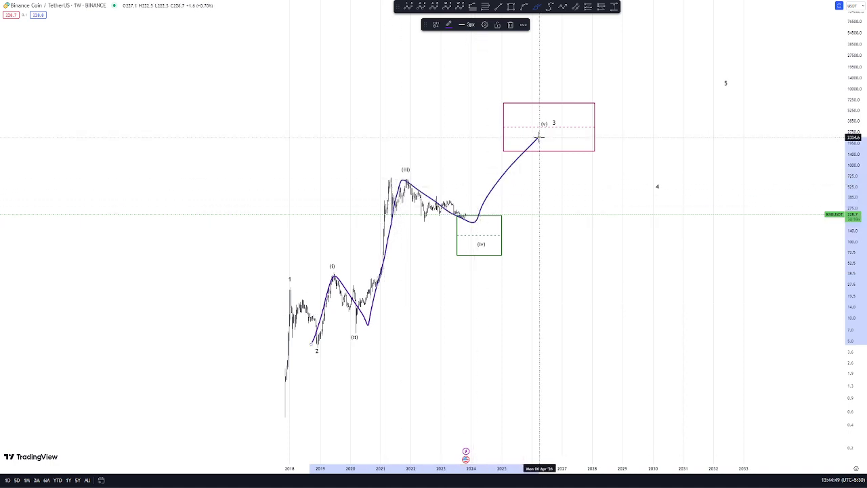
{"action": "key", "text": "ctrl+z"}
{"action": "mouse_move", "coordinate": [400, 176]}
{"action": "left_mouse_down"}
{"action": "mouse_move", "coordinate": [435, 175]}
{"action": "mouse_move", "coordinate": [477, 216]}
{"action": "left_mouse_up"}
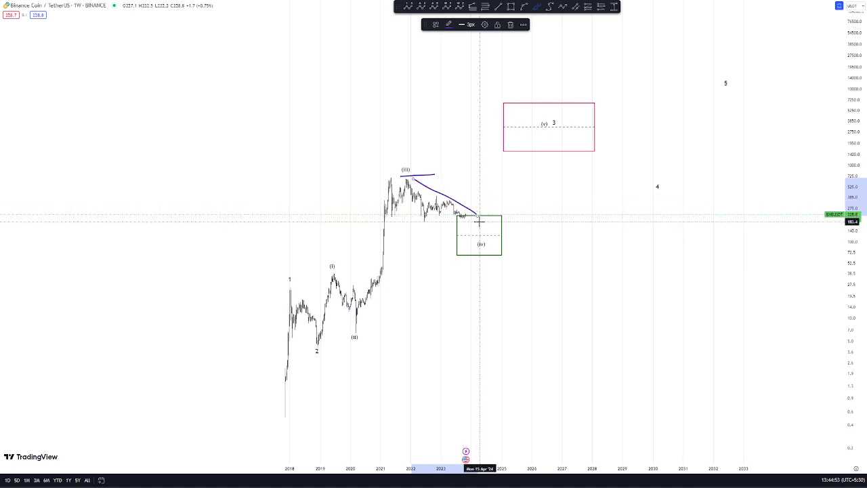
{"action": "key", "text": "ctrl+z"}
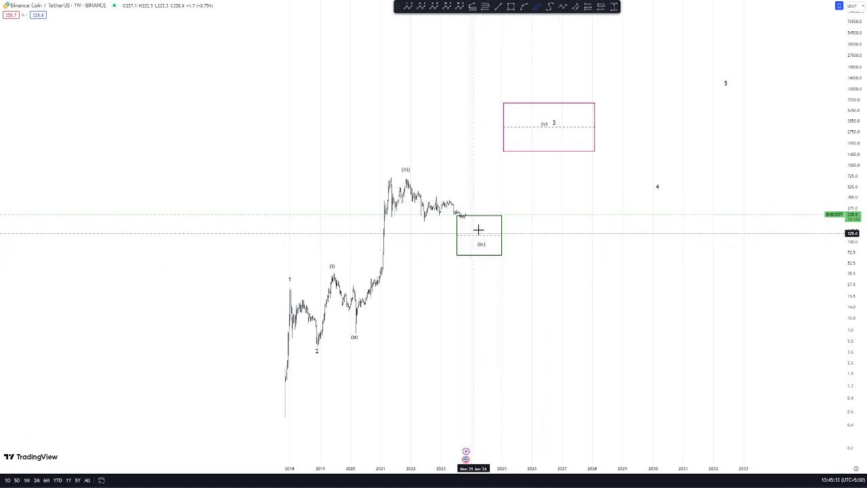
{"action": "left_click_drag", "start_coordinate": [461, 216], "coordinate": [474, 205]}
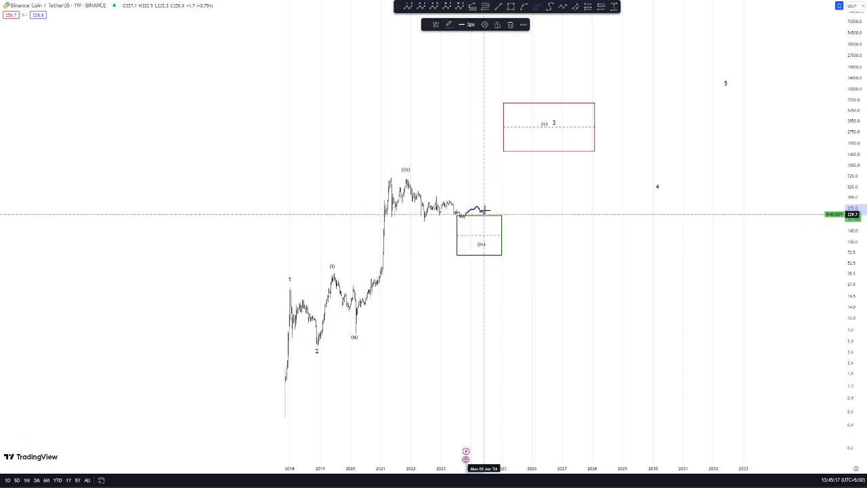
{"action": "key", "text": "ctrl+z"}
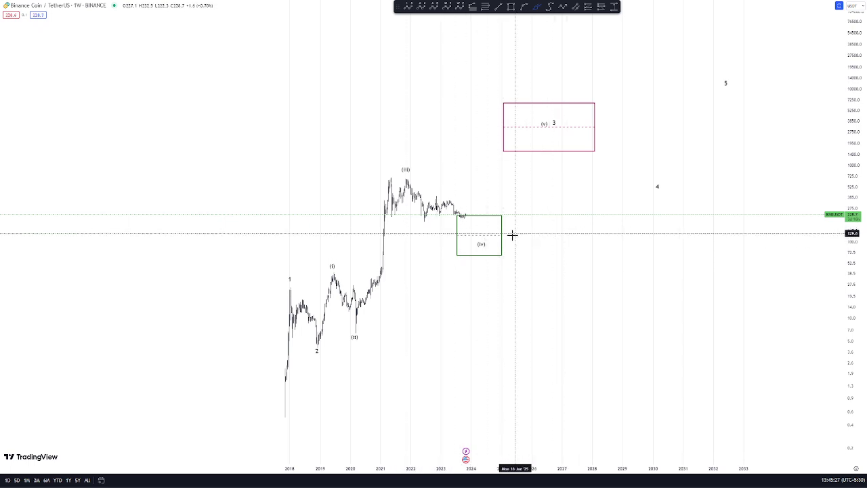
{"action": "left_click", "coordinate": [437, 235]}
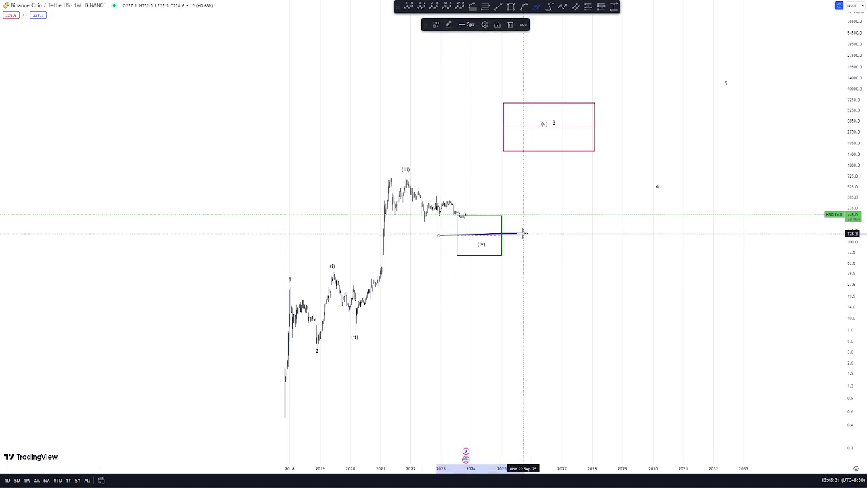
{"action": "key", "text": "Escape"}
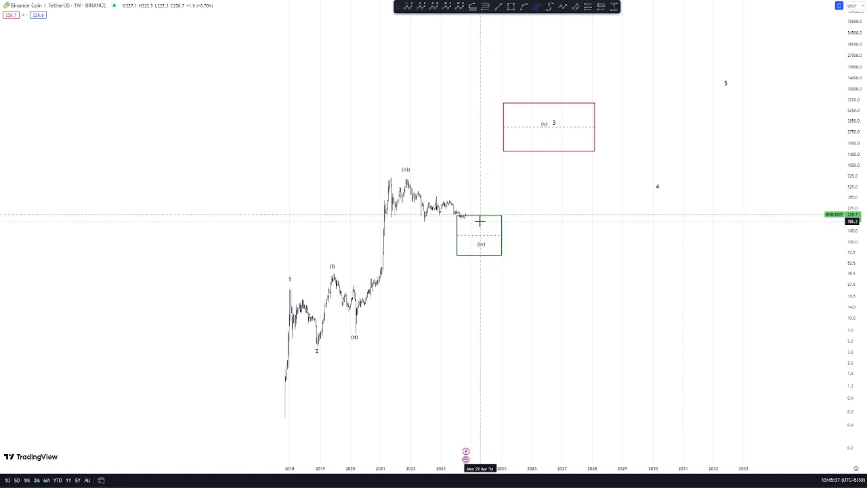
{"action": "left_click", "coordinate": [477, 222]}
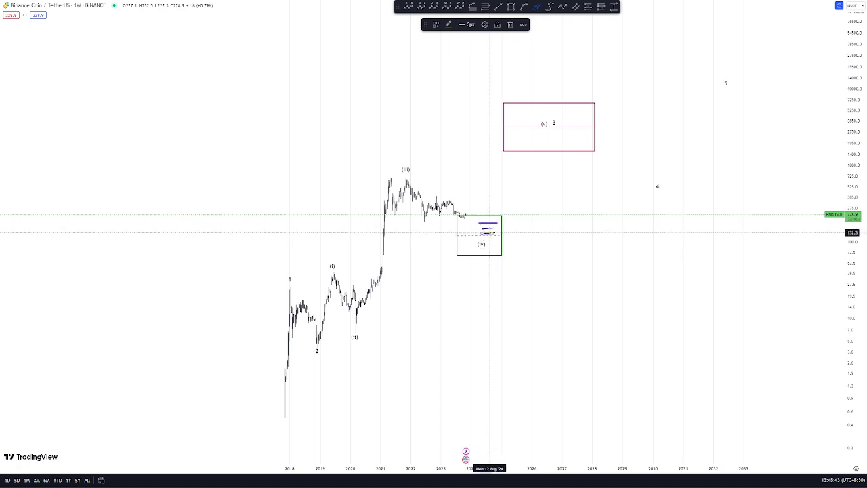
{"action": "left_click", "coordinate": [488, 232]}
{"action": "key", "text": "ctrl+z"}
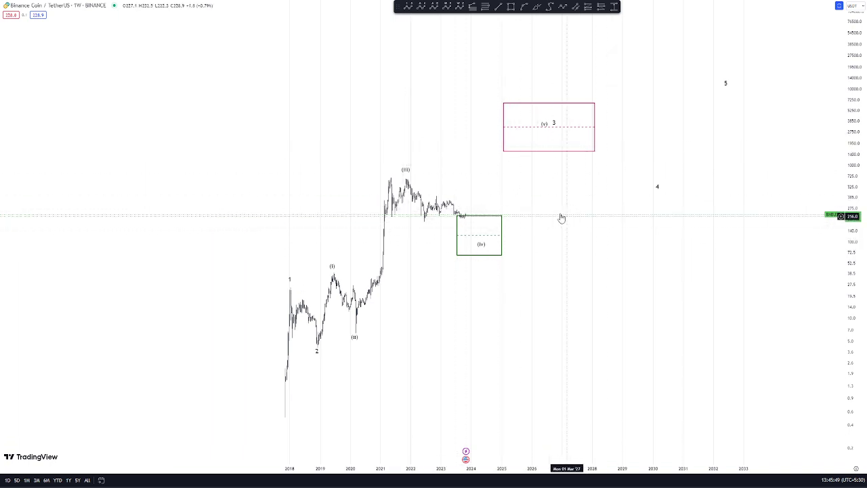
Step: Inspect the (i)–(v) and 0–5 wave labels, then measure a price range up from the (iv) box
{"action": "left_click", "coordinate": [544, 130]}
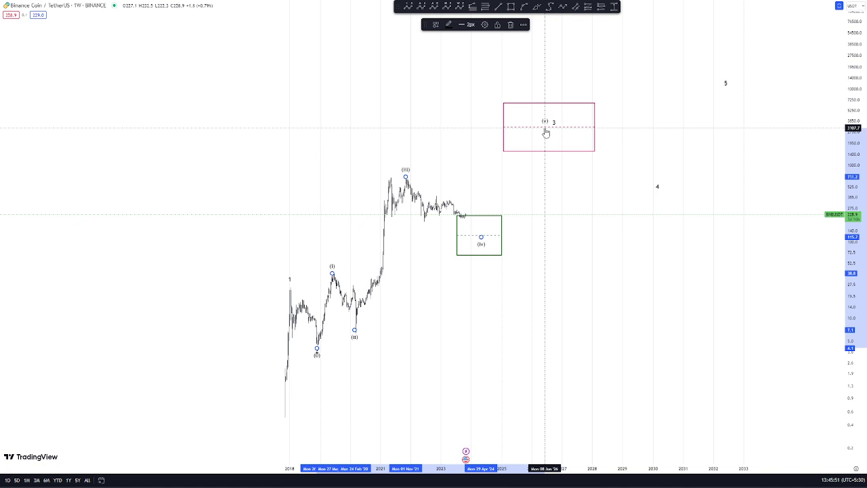
{"action": "left_click", "coordinate": [553, 128]}
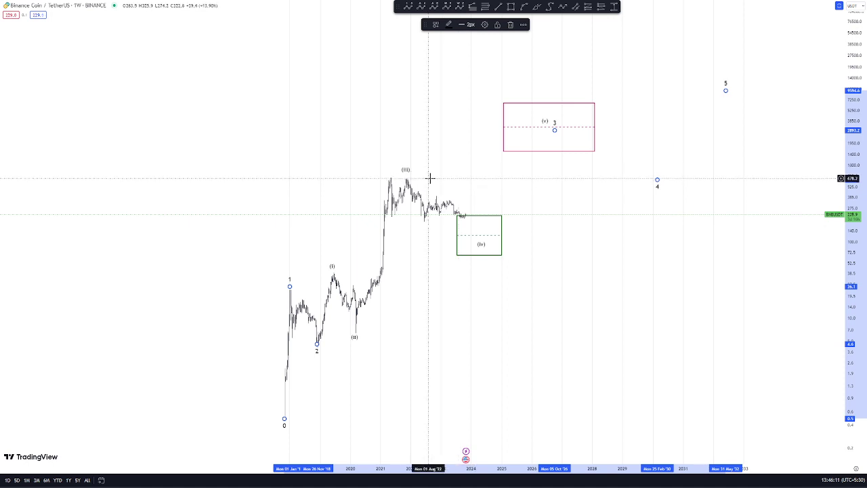
{"action": "left_click", "coordinate": [515, 233]}
{"action": "left_click", "coordinate": [515, 235], "text": "shift"}
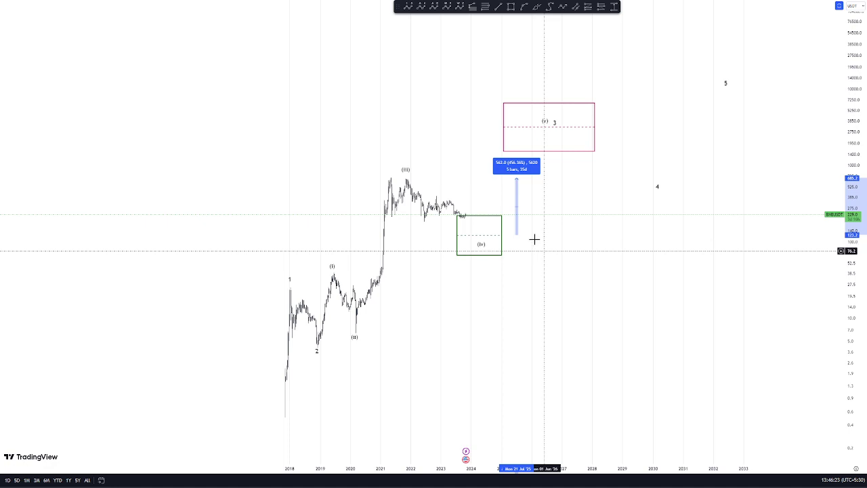
Step: Measure the rise from the green (iv) box to the (v) box, dismiss it, and select the green box
{"action": "left_click", "coordinate": [542, 174]}
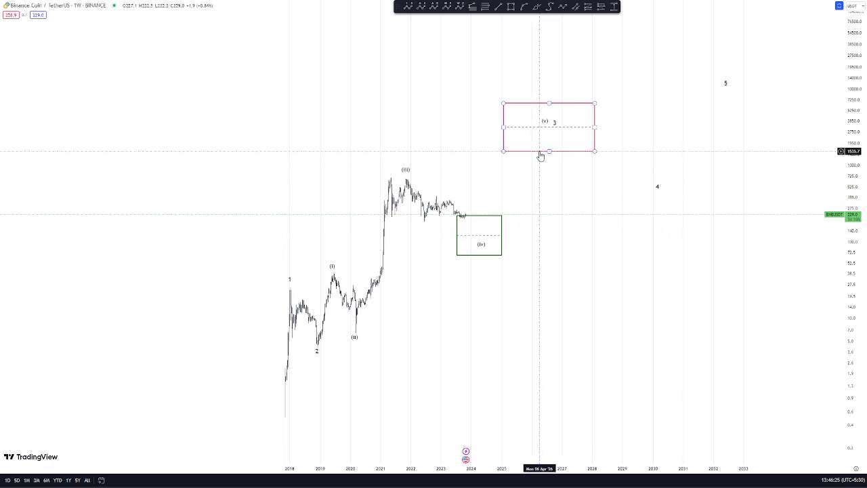
{"action": "left_click", "coordinate": [523, 235], "text": "shift"}
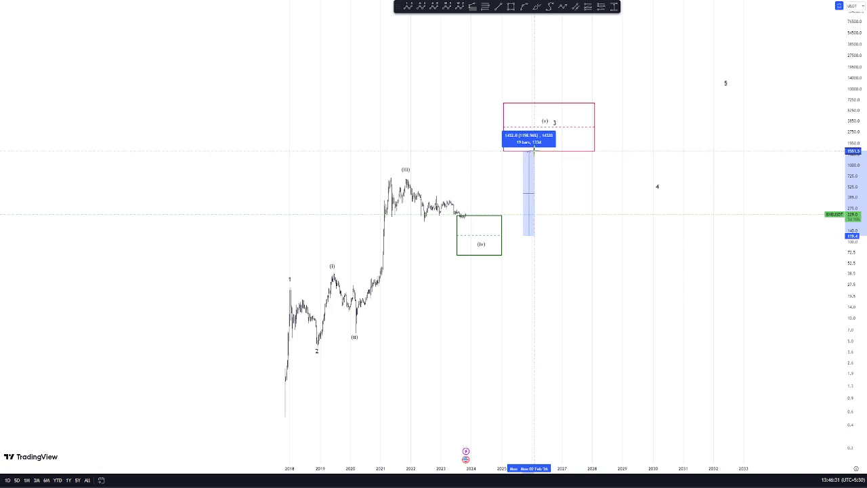
{"action": "left_click", "coordinate": [534, 152]}
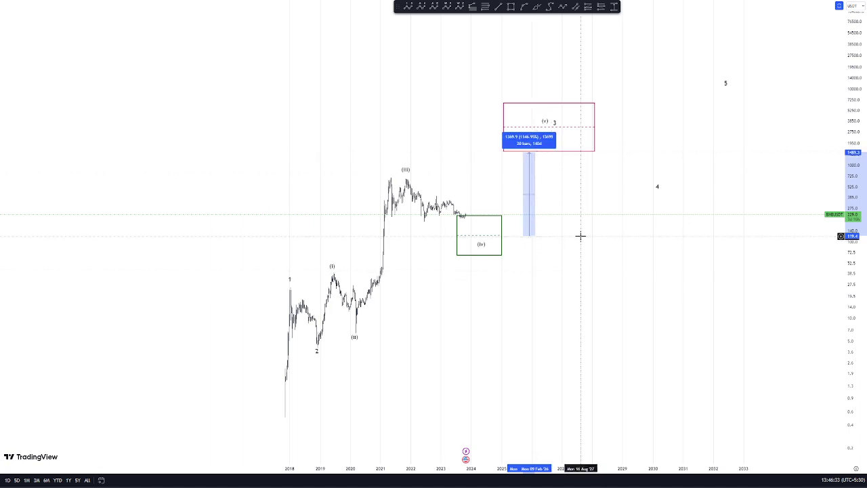
{"action": "left_click", "coordinate": [538, 209]}
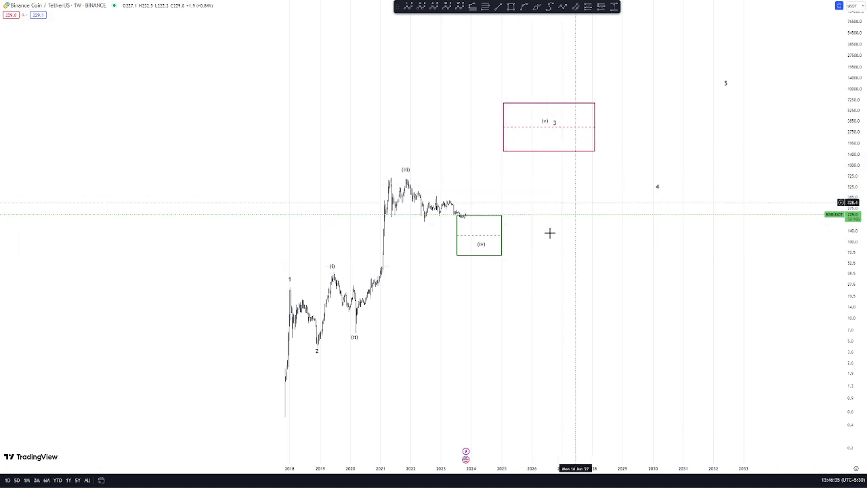
{"action": "left_click", "coordinate": [502, 233]}
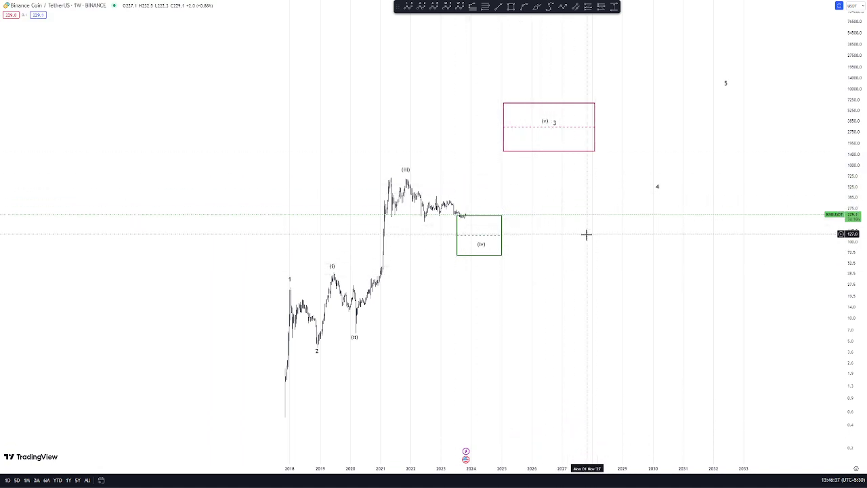